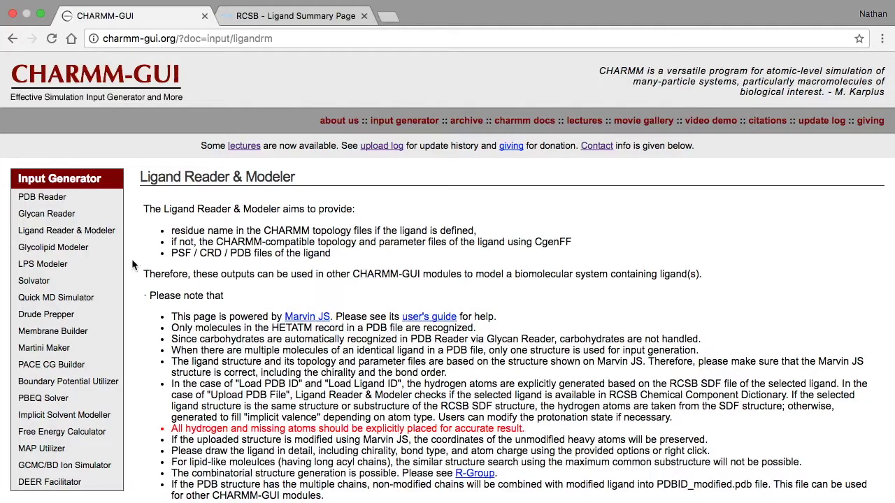
# Step: Load ligand TB9 from PDB entry 1TVR into the Marvin JS sketcher
pyautogui.scroll(-15, 133, 264)
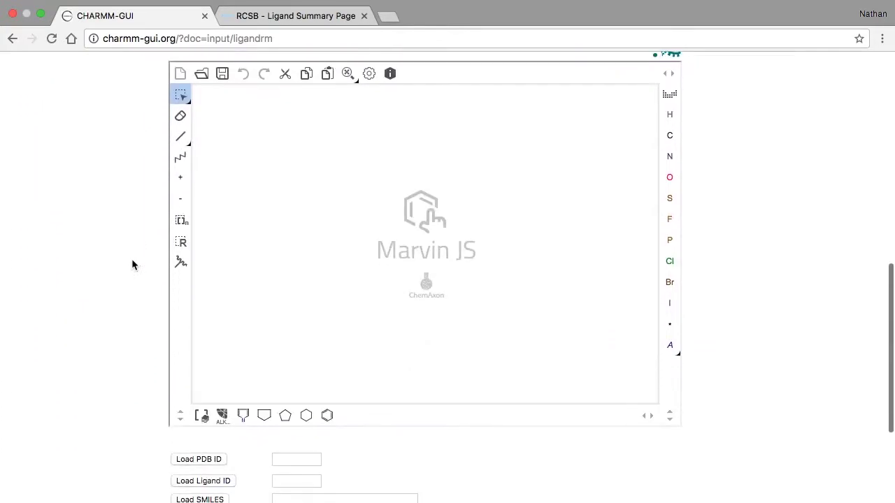
pyautogui.click(295, 460)
pyautogui.write('1TVR')
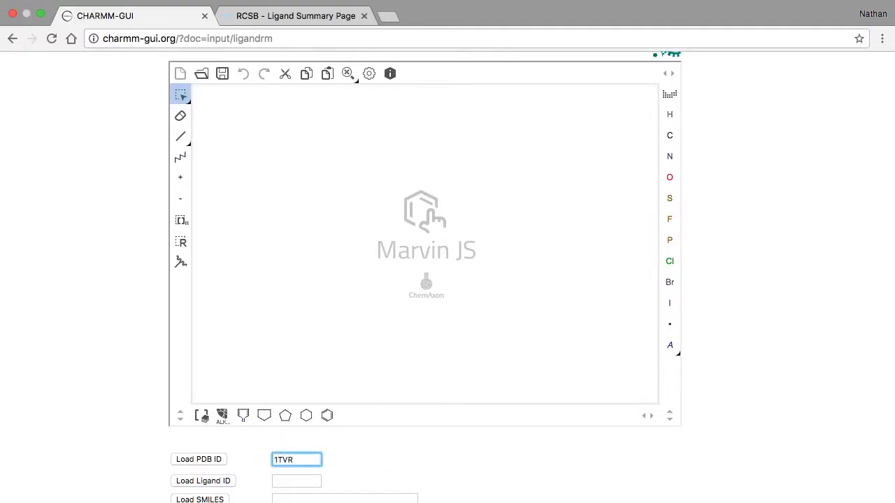
pyautogui.click(208, 460)
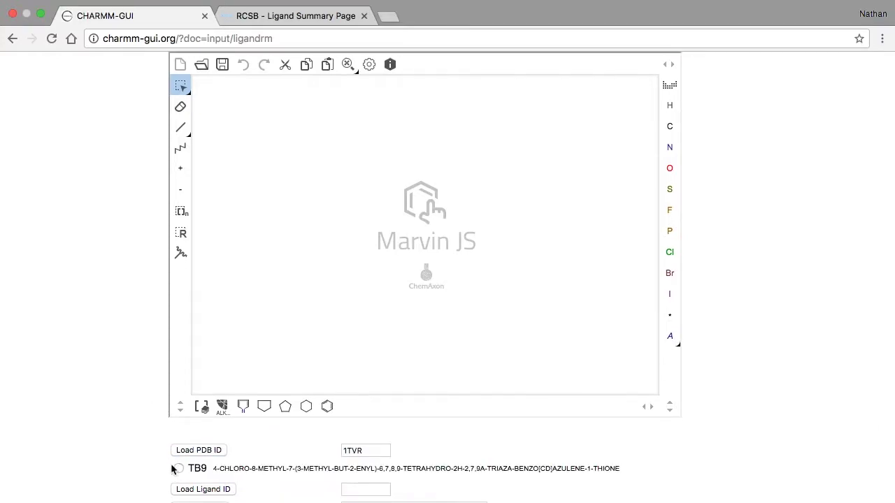
pyautogui.click(177, 469)
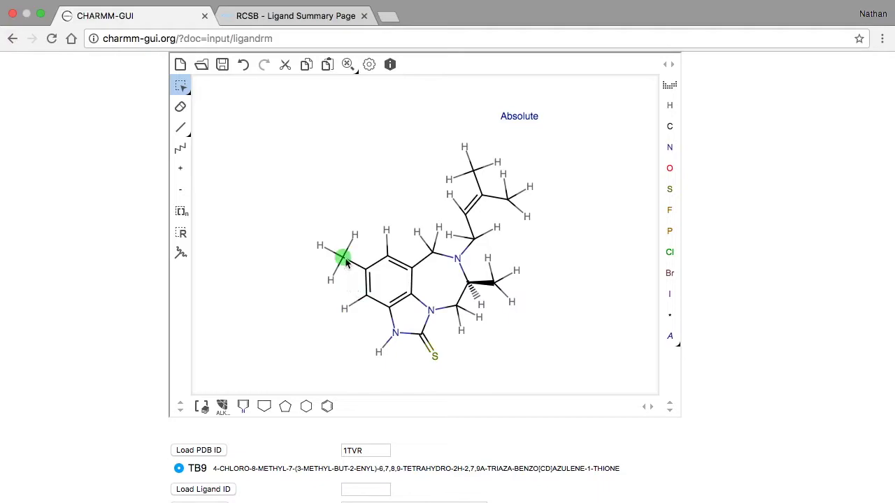
# Step: Select the whole TB9 molecule and shift it toward the upper left of the canvas
pyautogui.scroll(1, 346, 262)
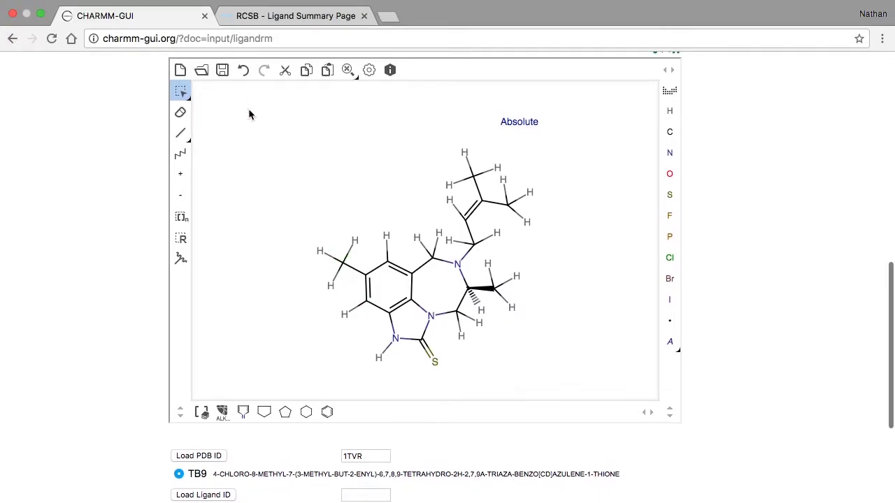
pyautogui.moveTo(248, 115); pyautogui.dragTo(580, 393)
pyautogui.moveTo(411, 295); pyautogui.dragTo(301, 240)
pyautogui.click(487, 185)
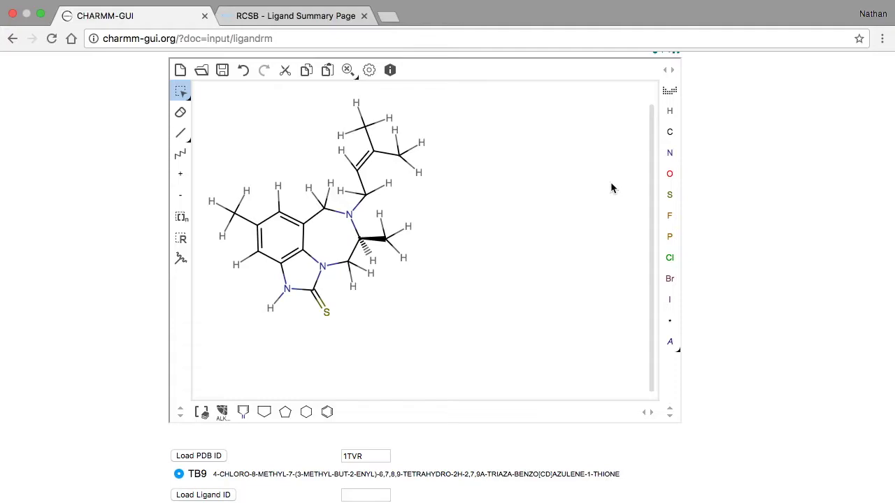
# Step: Place loose O, S, Br, I and H atoms beside the ligand
pyautogui.click(669, 175)
pyautogui.click(669, 195)
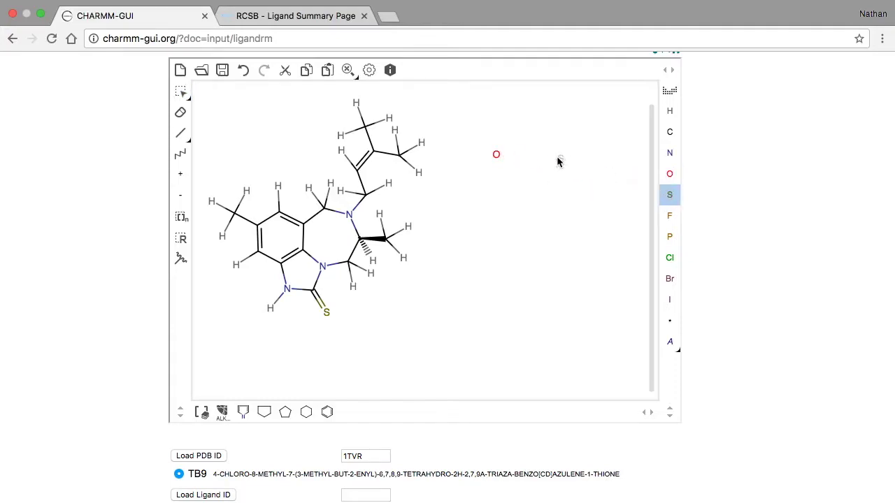
pyautogui.click(547, 154)
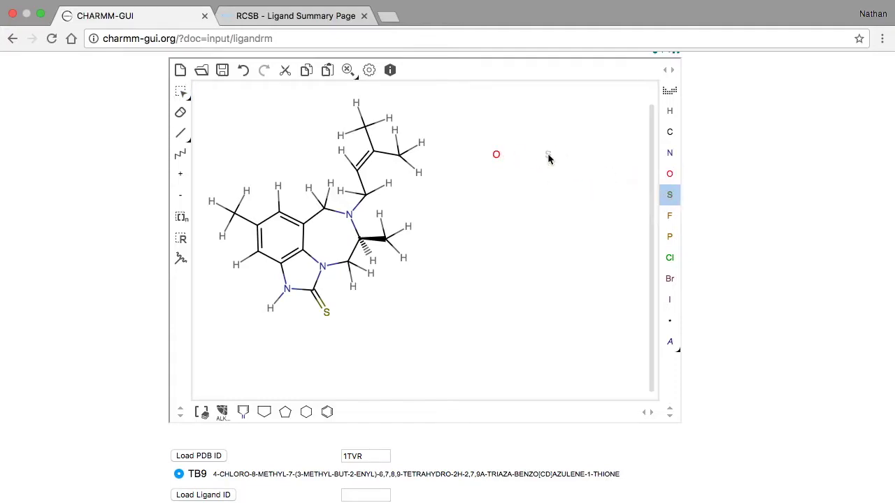
pyautogui.click(670, 279)
pyautogui.click(481, 224)
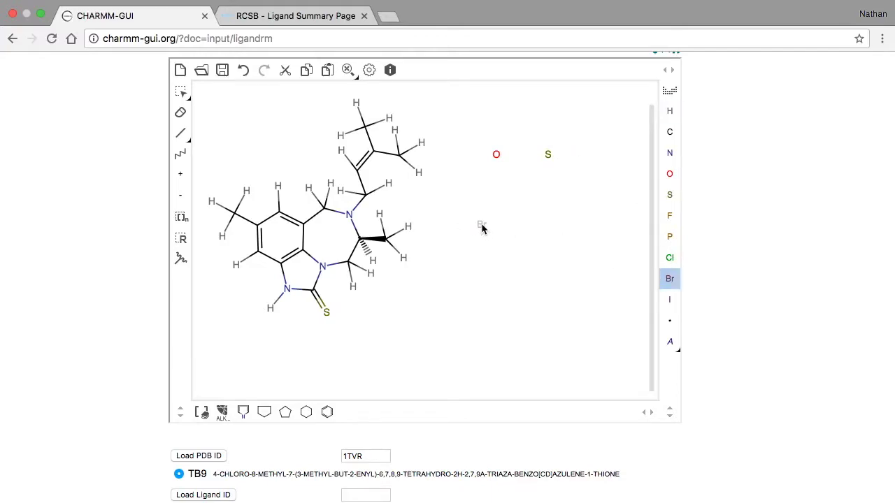
pyautogui.click(670, 300)
pyautogui.click(530, 225)
pyautogui.click(669, 111)
pyautogui.click(585, 226)
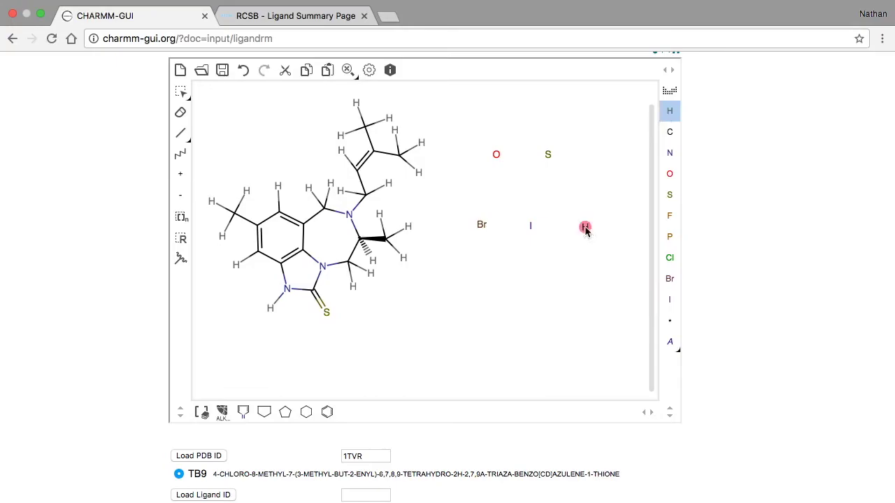
# Step: Copy the ring's methyl group below the loose atoms and rotate it
pyautogui.click(181, 92)
pyautogui.moveTo(200, 174); pyautogui.dragTo(260, 252)
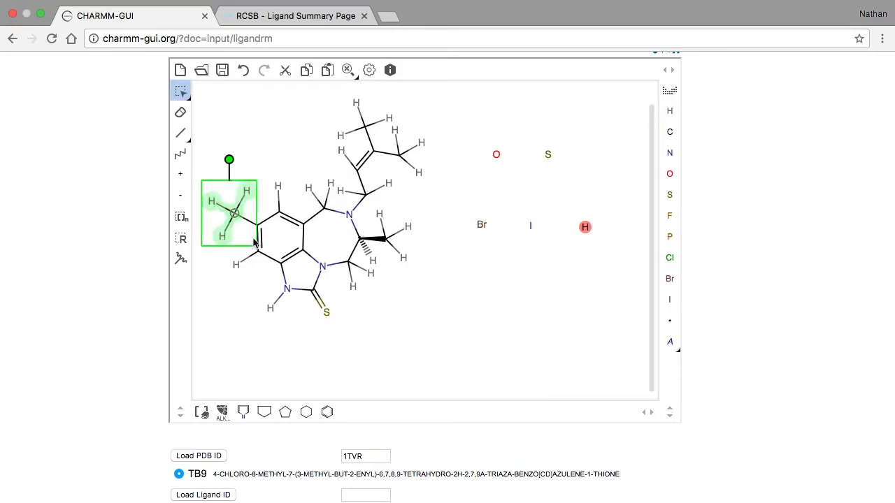
pyautogui.moveTo(397, 204); pyautogui.dragTo(453, 271)
pyautogui.moveTo(431, 243); pyautogui.dragTo(508, 299)
pyautogui.moveTo(502, 244); pyautogui.dragTo(470, 319)
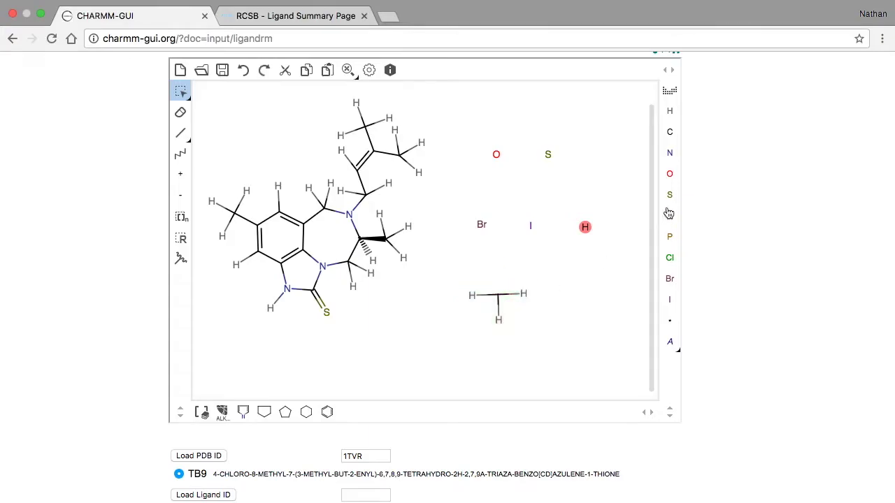
# Step: Turn the copied methyl into CF3 and add a second loose H atom
pyautogui.click(670, 216)
pyautogui.click(472, 296)
pyautogui.click(498, 320)
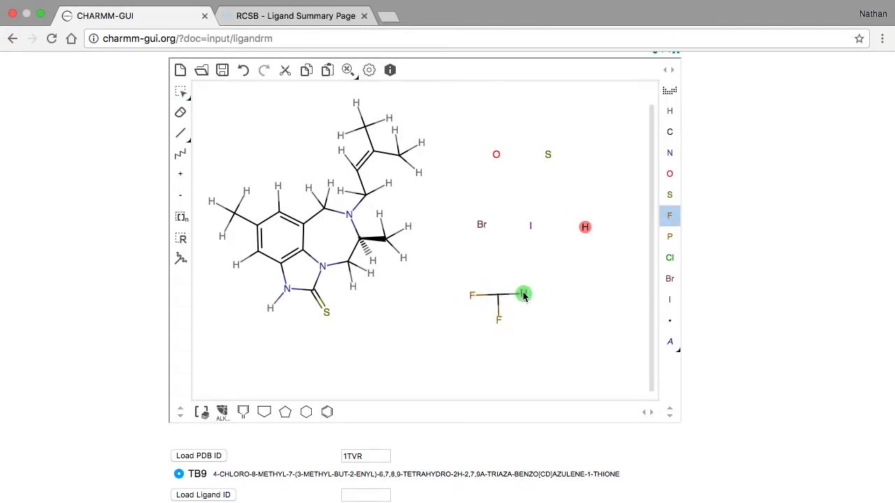
pyautogui.click(523, 294)
pyautogui.click(668, 116)
pyautogui.click(592, 305)
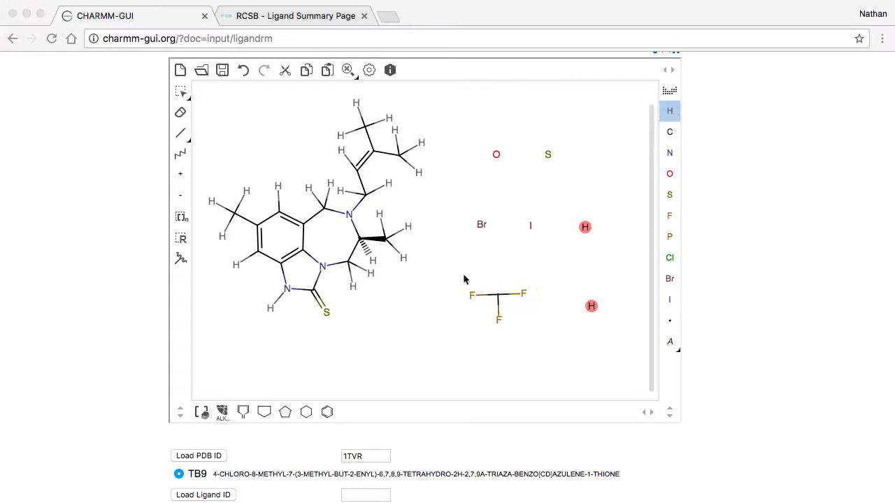
pyautogui.click(180, 240)
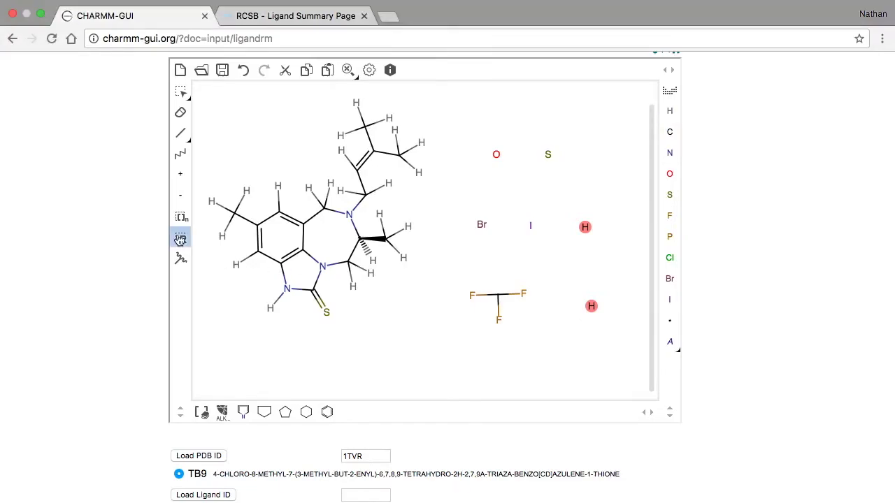
# Step: Mark the R2 and R3 sites on the core ring and erase R3's three hydrogens
pyautogui.click(326, 313)
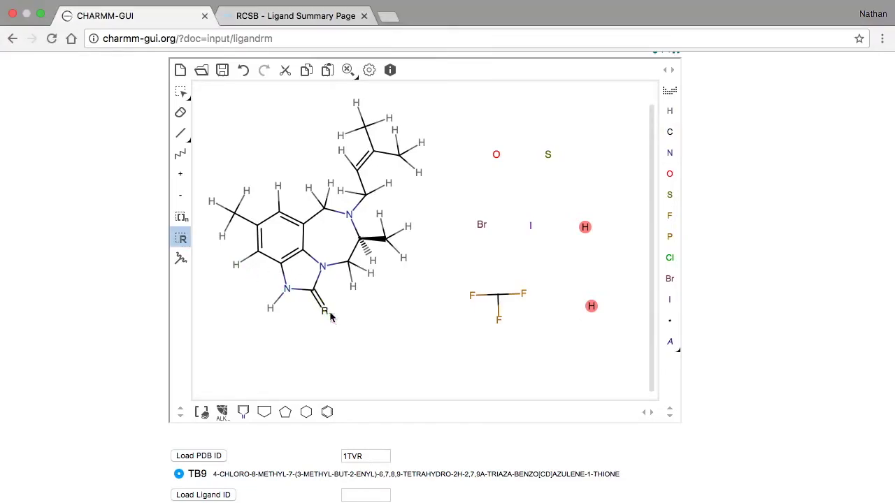
pyautogui.click(236, 264)
pyautogui.click(233, 212)
pyautogui.click(180, 112)
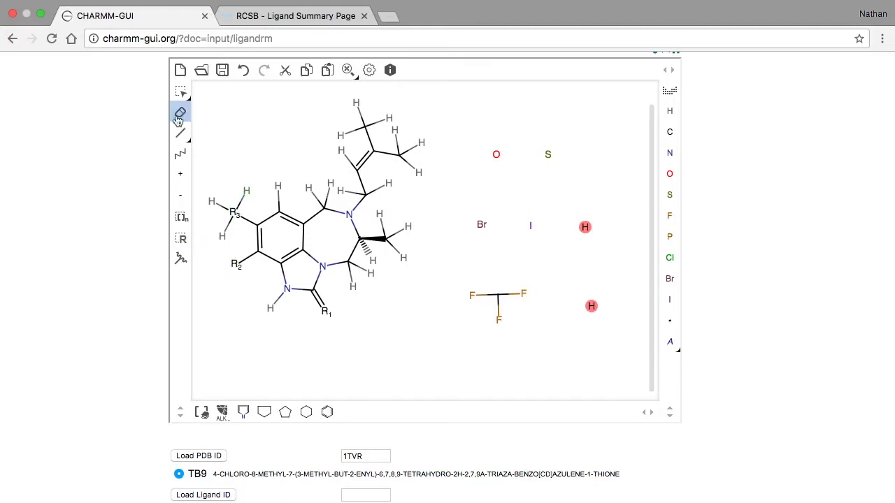
pyautogui.click(211, 201)
pyautogui.click(246, 191)
pyautogui.click(222, 236)
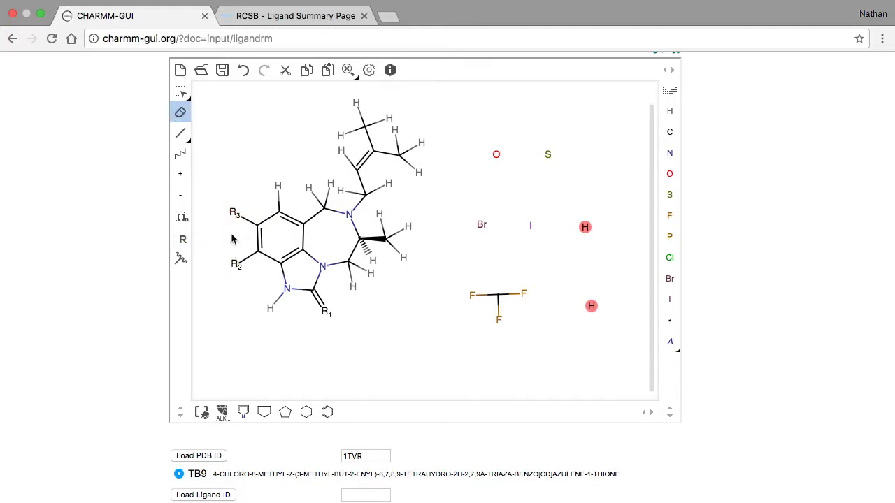
# Step: Give the O, S, Br, I, both H and CF3 fragments attachment point 1
pyautogui.click(180, 259)
pyautogui.click(497, 155)
pyautogui.click(548, 155)
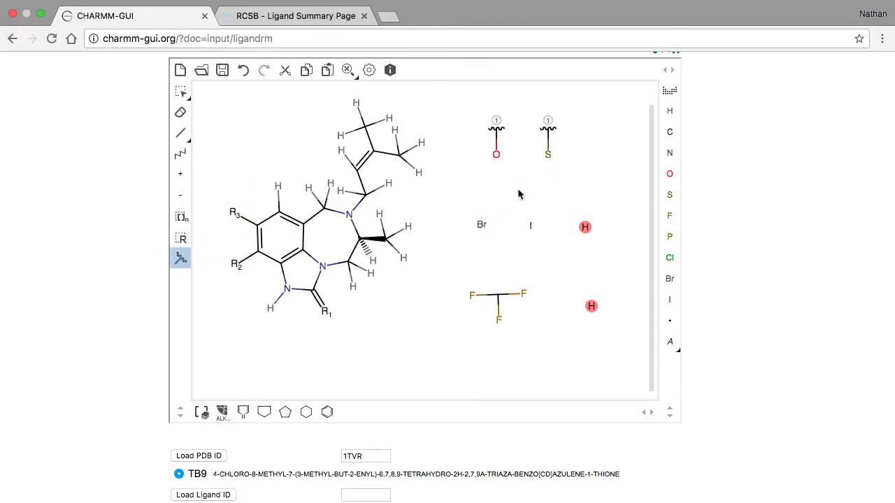
pyautogui.click(482, 225)
pyautogui.click(530, 225)
pyautogui.click(585, 228)
pyautogui.click(498, 295)
pyautogui.click(591, 307)
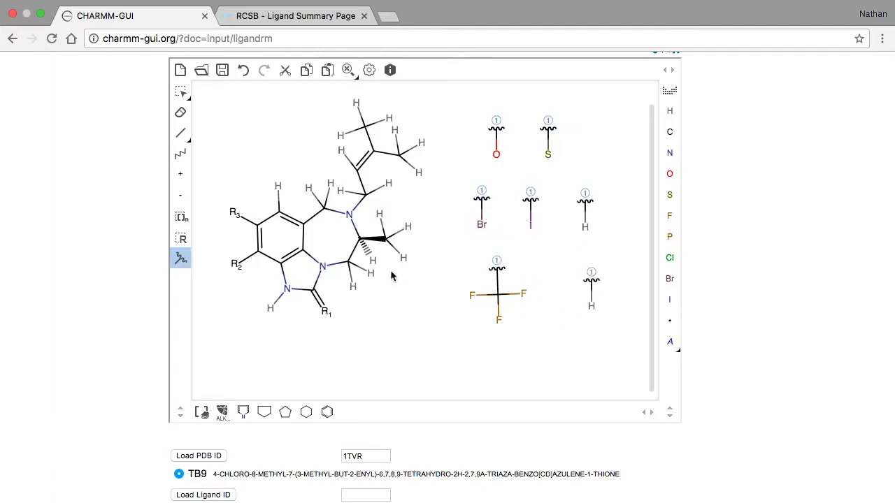
pyautogui.click(183, 239)
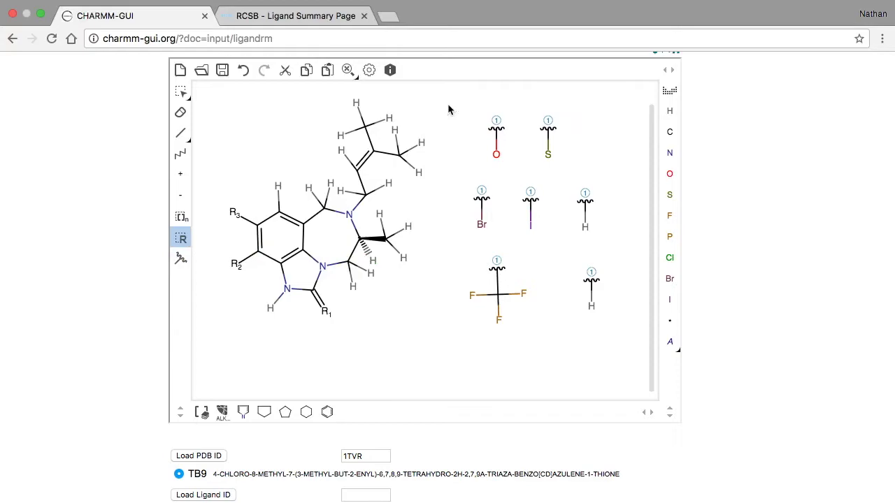
# Step: Define R1 as O/S, R2 as Br/I/H, R3 as CF3/H, and choose double bonds
pyautogui.moveTo(454, 114); pyautogui.dragTo(593, 170)
pyautogui.moveTo(445, 180); pyautogui.dragTo(609, 250)
pyautogui.moveTo(438, 250); pyautogui.dragTo(626, 336)
pyautogui.click(186, 139)
pyautogui.click(224, 157)
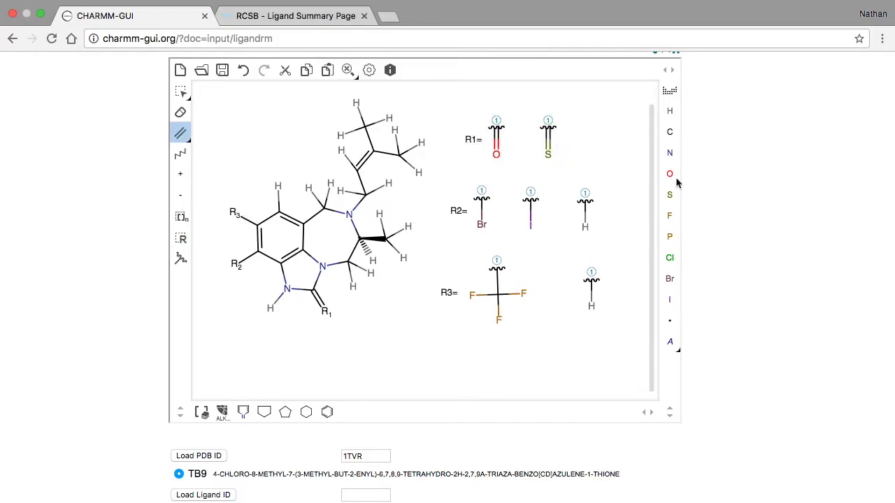
# Step: Submit the ligand with 'Find similar residues in the CHARMM FF' unchecked
pyautogui.scroll(-5, 748, 188)
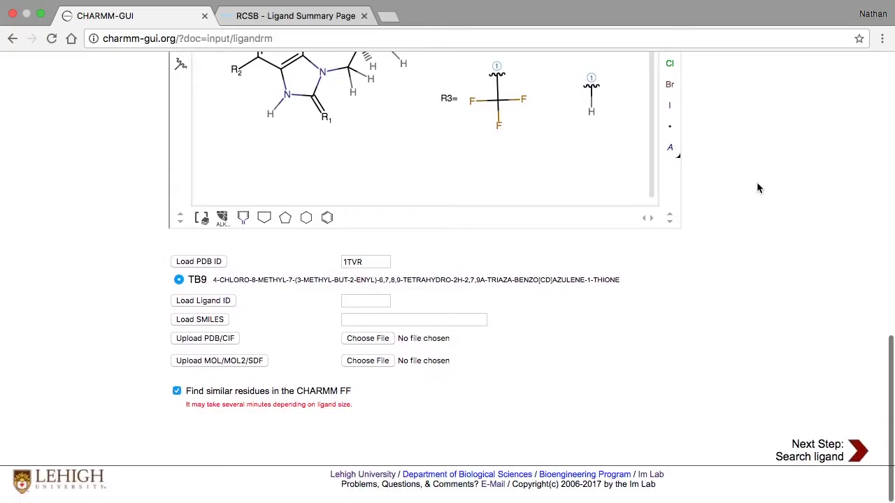
pyautogui.click(177, 390)
pyautogui.click(857, 453)
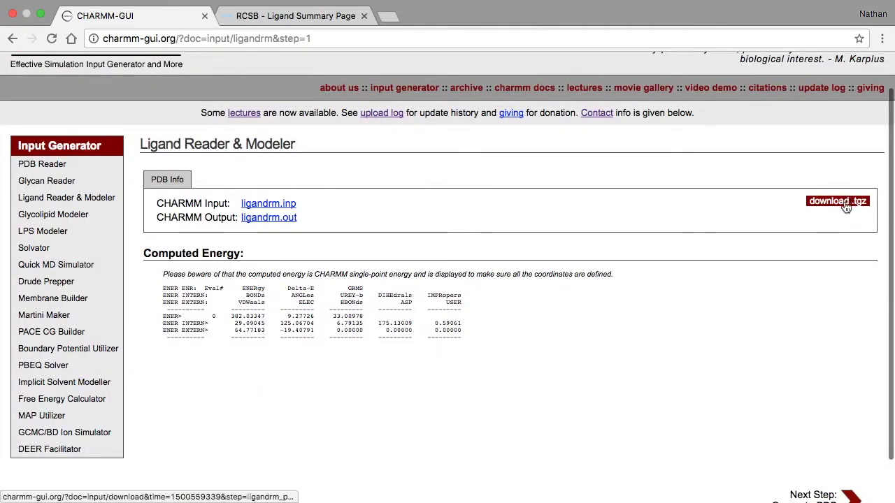
# Step: Save the charmm-gui.tgz results archive to the Desktop and extract it
pyautogui.click(846, 202)
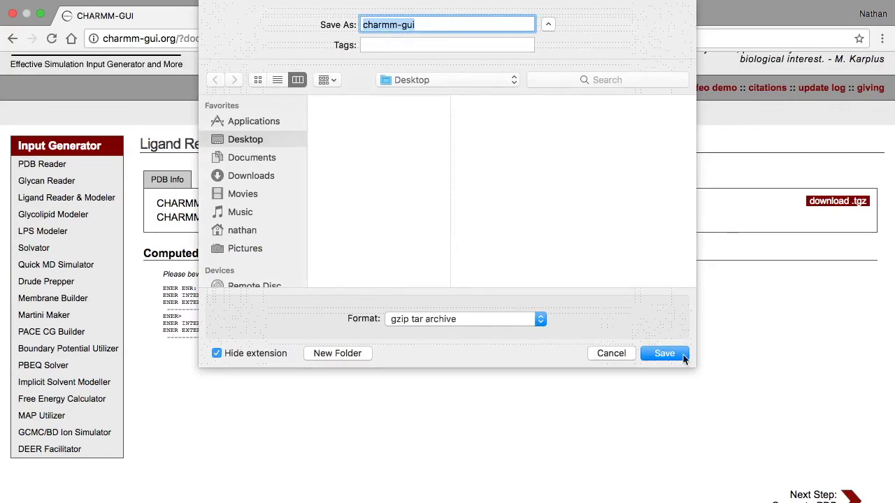
pyautogui.click(683, 355)
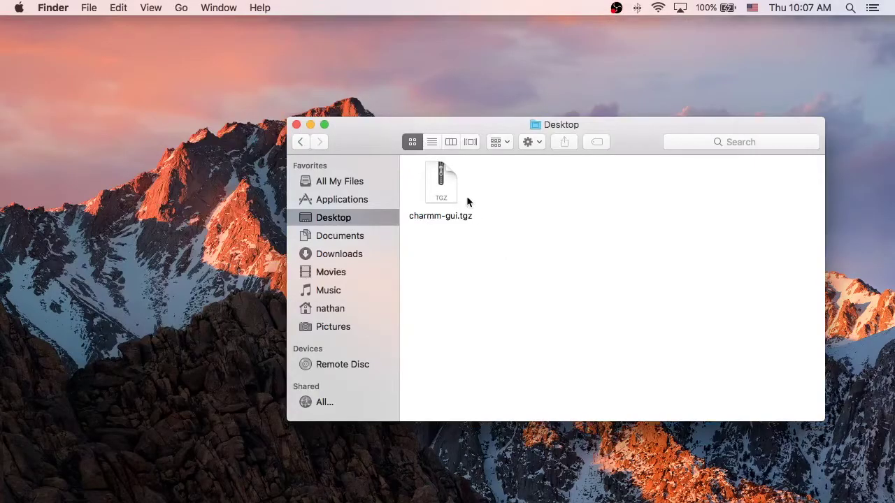
pyautogui.doubleClick(465, 202)
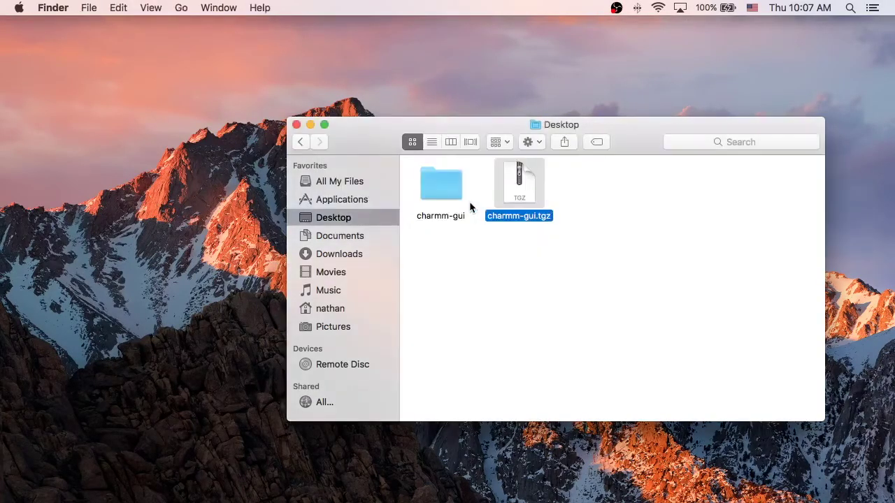
# Step: Open the extracted charmm-gui folder and review the ld1–ld12 folders
pyautogui.doubleClick(433, 175)
pyautogui.doubleClick(460, 129)
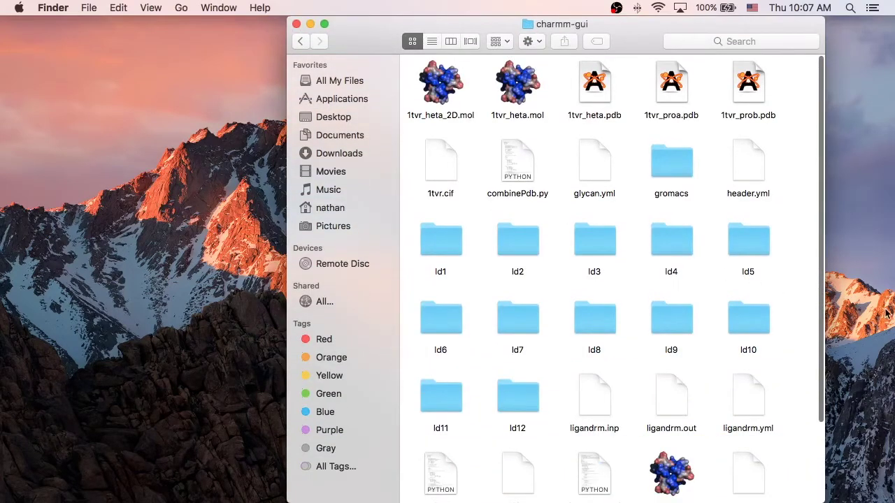
pyautogui.moveTo(409, 208); pyautogui.dragTo(802, 442)
pyautogui.click(802, 445)
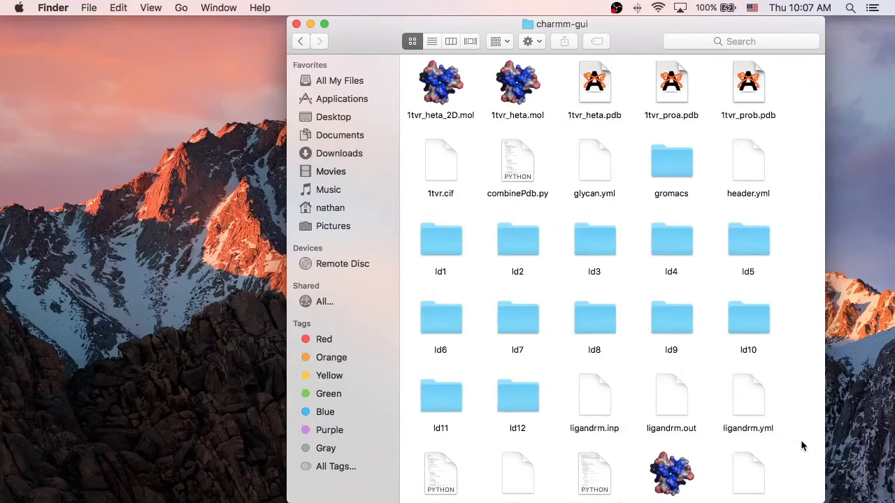
# Step: Open the ld1 folder and inspect lig.pdb and 1tvr_modified.pdb
pyautogui.doubleClick(431, 242)
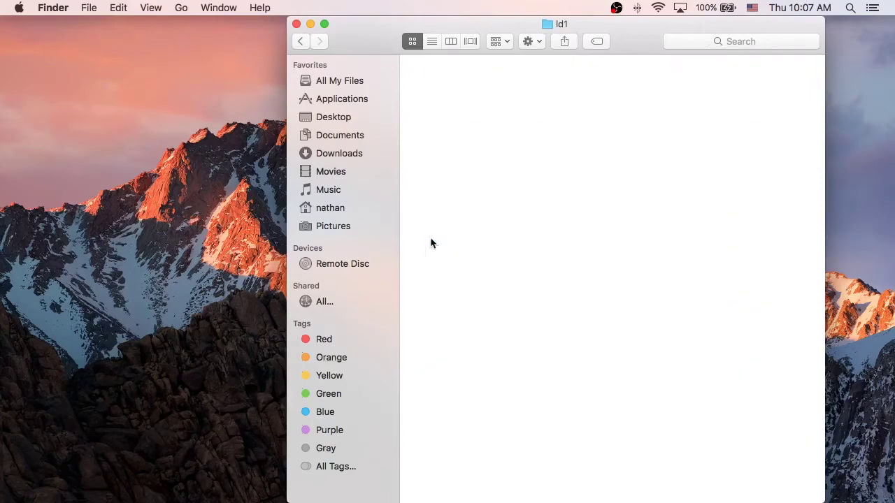
pyautogui.click(532, 171)
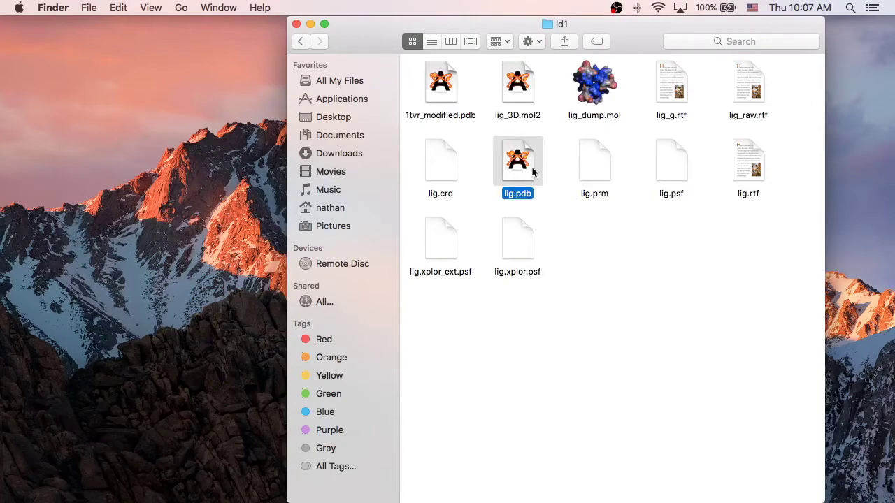
pyautogui.click(551, 190)
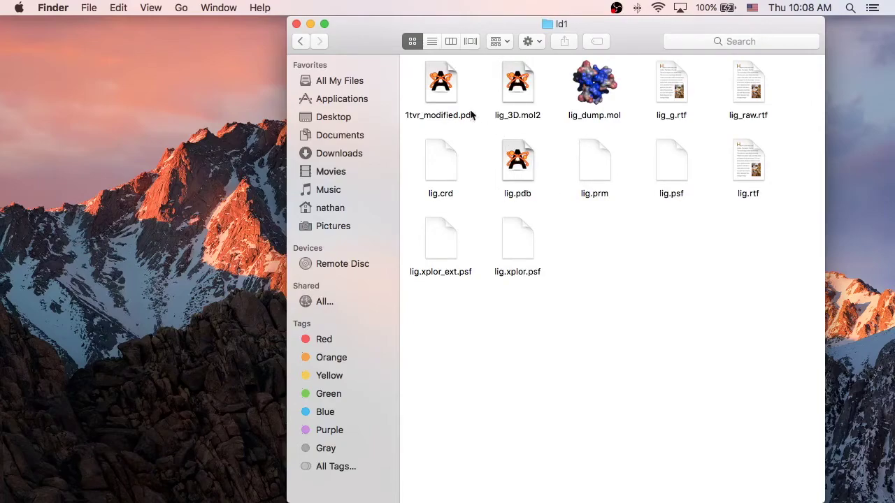
pyautogui.click(444, 91)
pyautogui.click(468, 137)
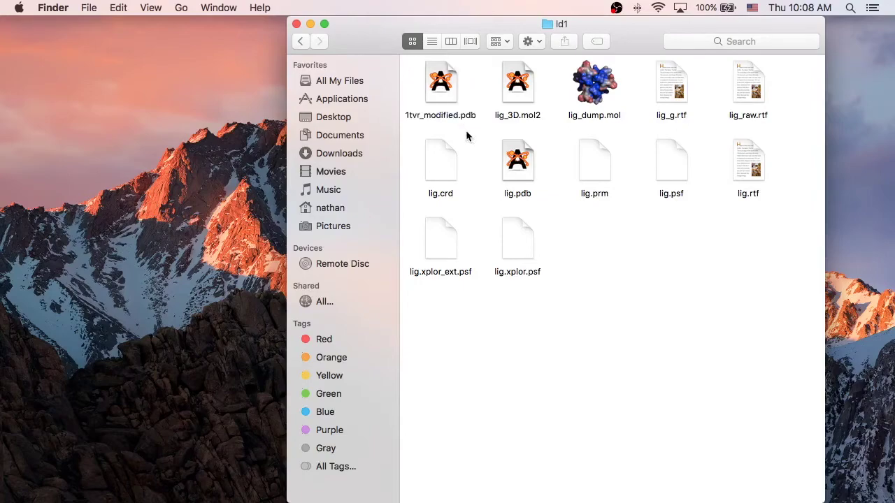